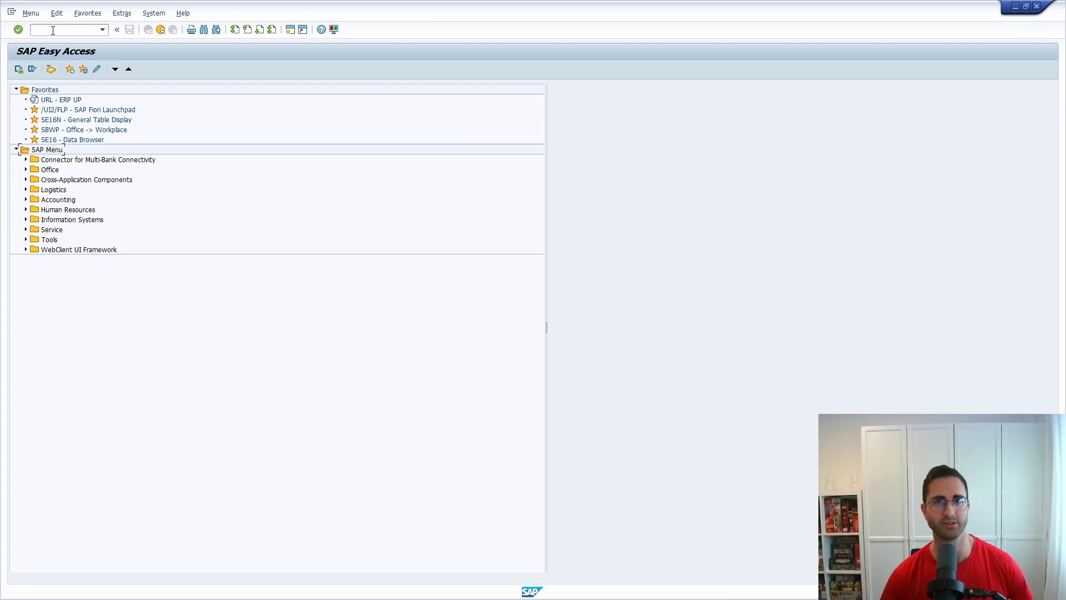
# Place the cursor in the command field to enter a transaction code
pyautogui.click(52, 30)
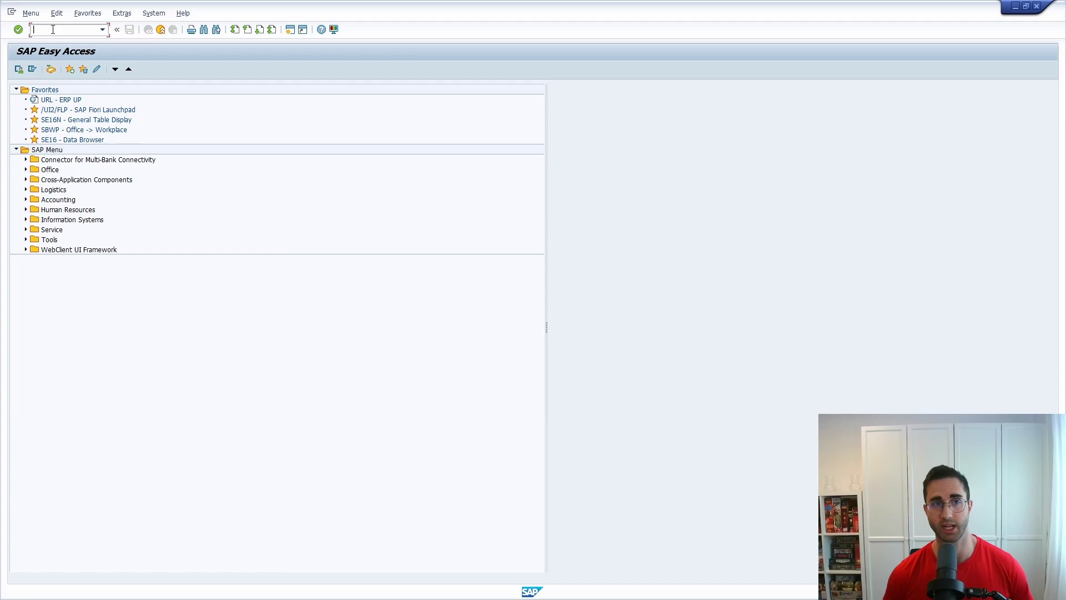
# Run ABAPDOCU and expand ABAP - Release News down to News for Release 7.56
pyautogui.write('abapdocu')
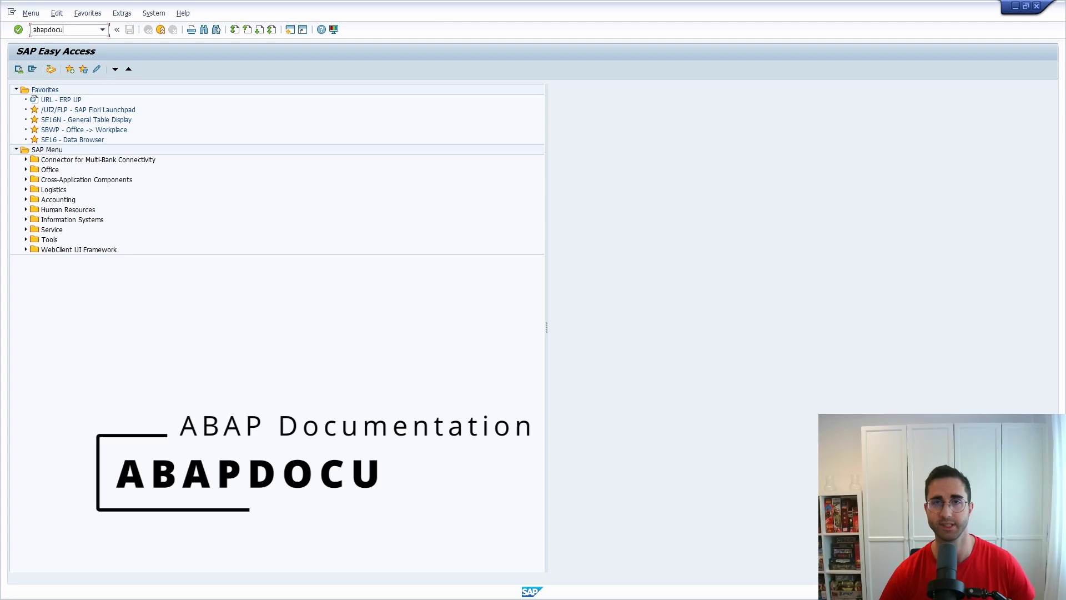
pyautogui.press('Return')
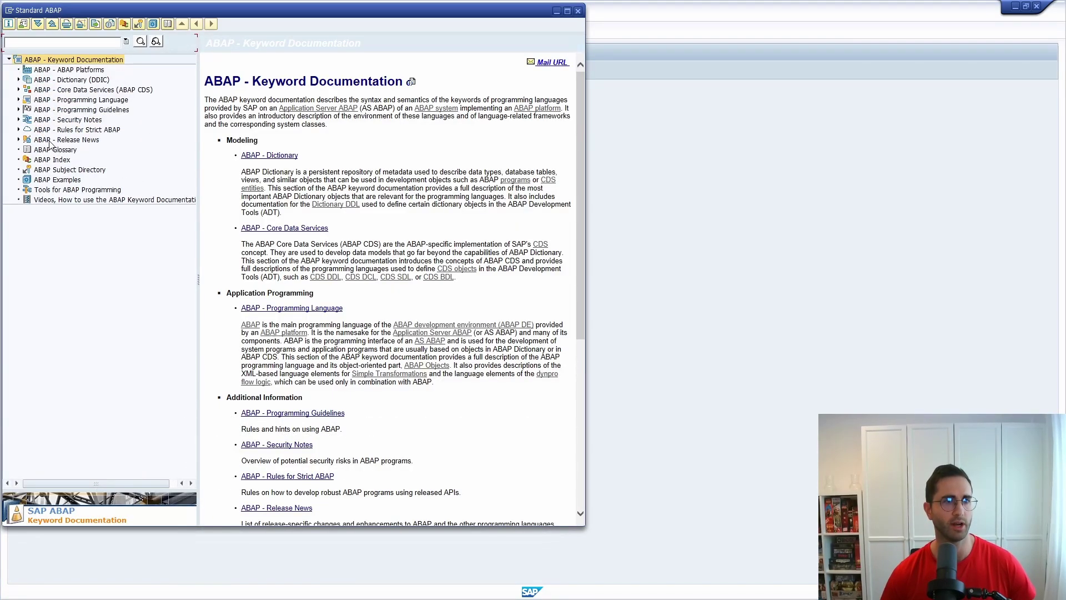
pyautogui.click(49, 141)
pyautogui.doubleClick(25, 142)
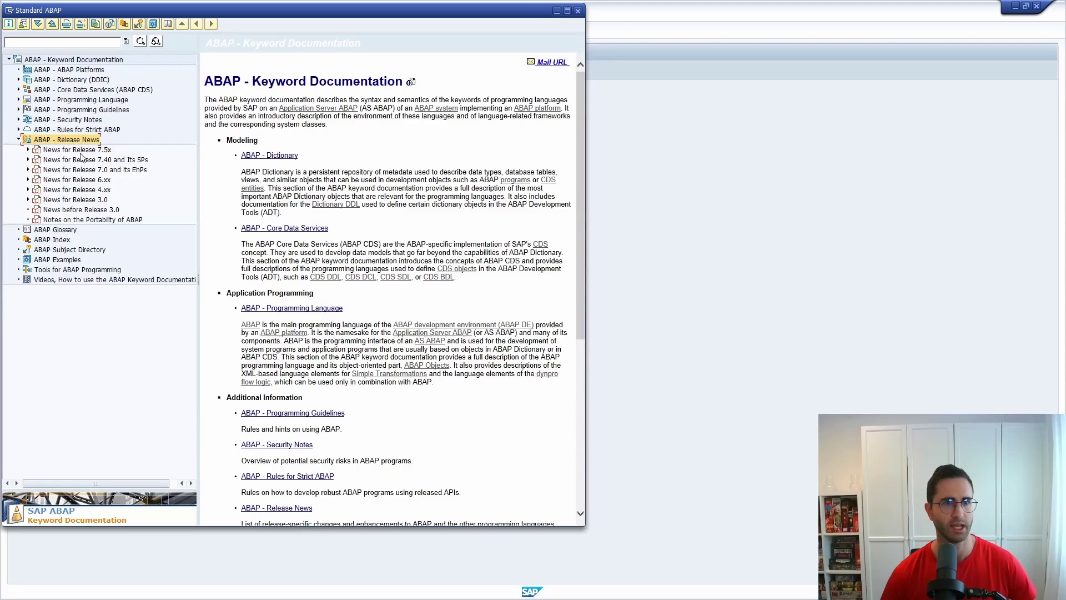
pyautogui.click(26, 150)
pyautogui.click(27, 150)
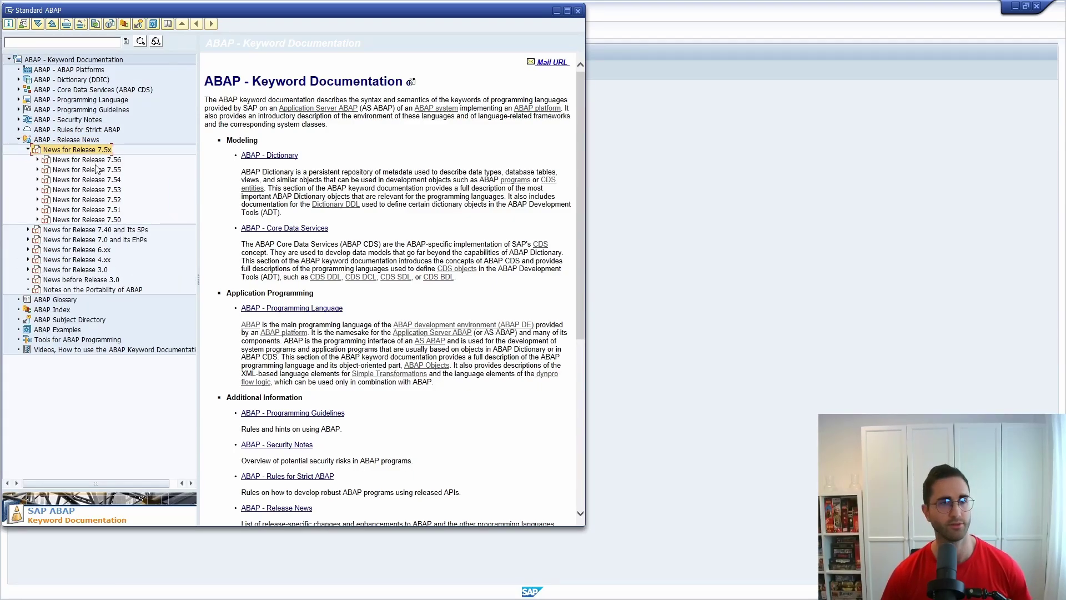
pyautogui.click(69, 161)
pyautogui.click(38, 159)
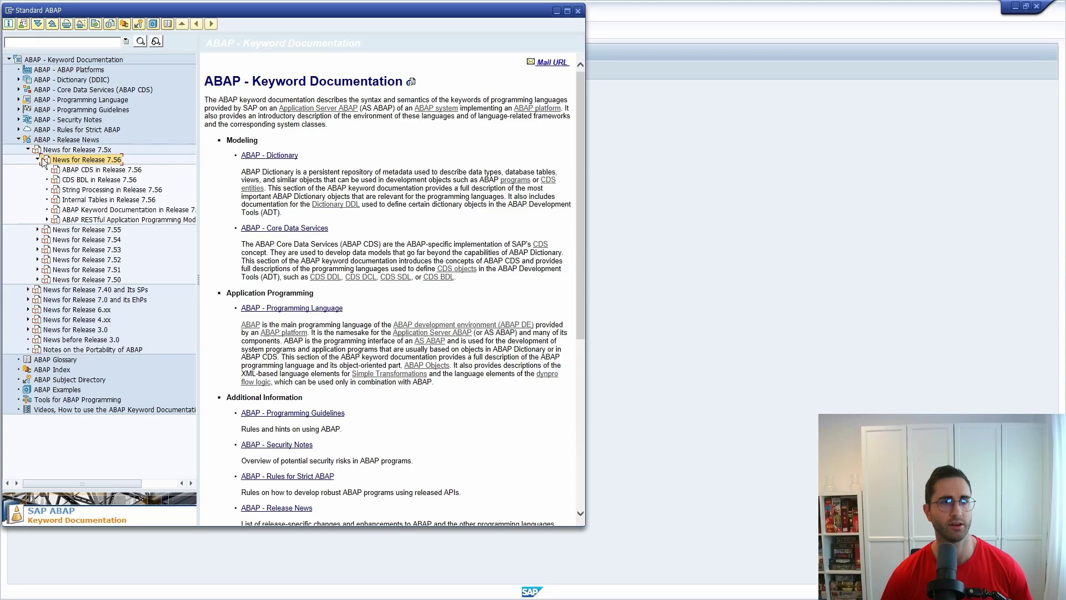
pyautogui.click(93, 171)
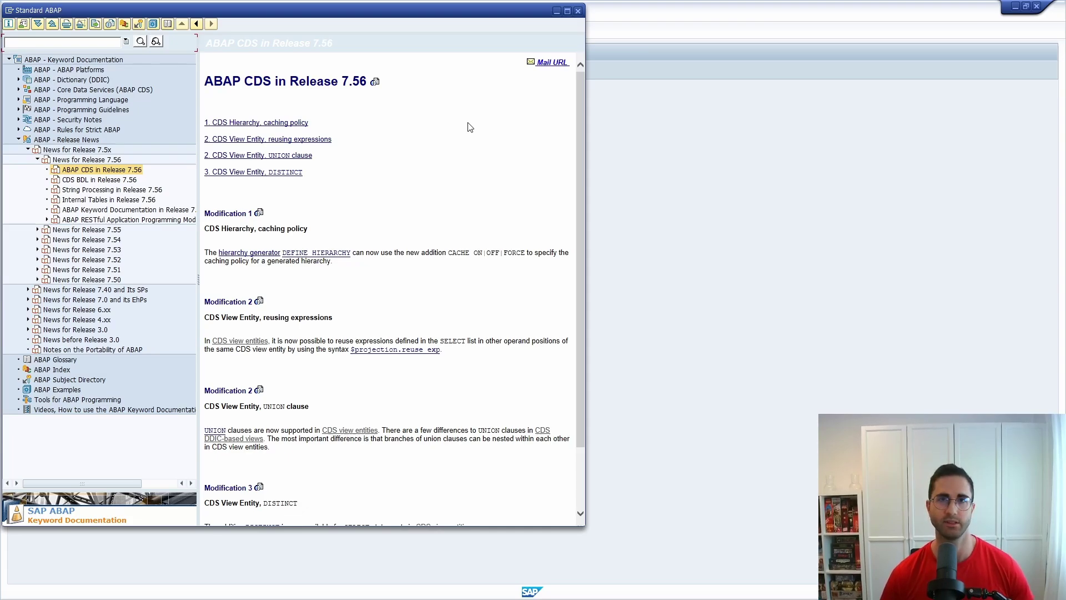
# Close the ABAP keyword documentation window and its search dialog
pyautogui.click(578, 11)
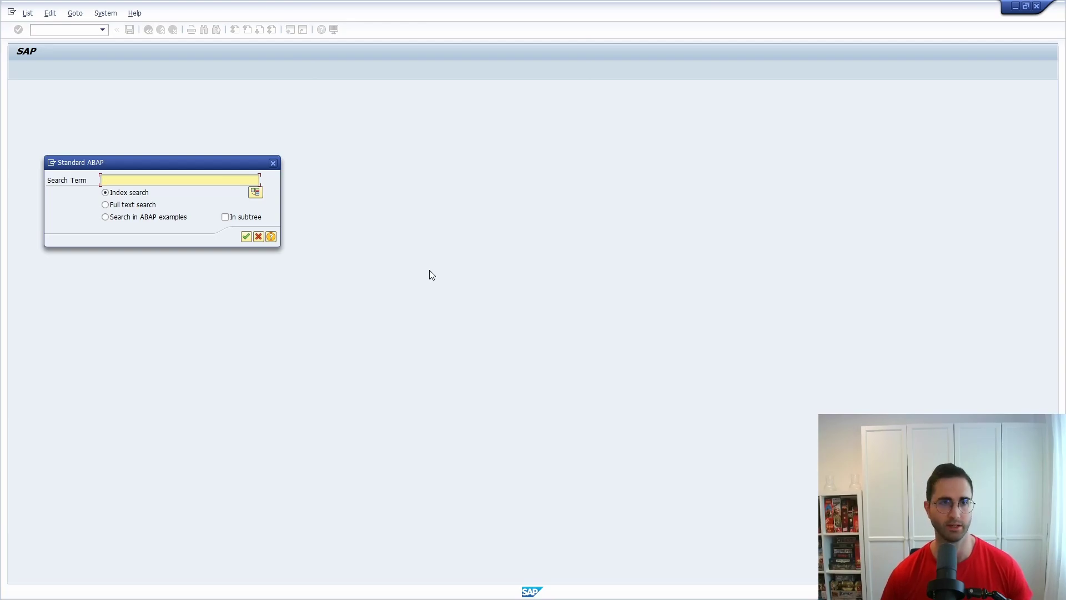
pyautogui.click(272, 163)
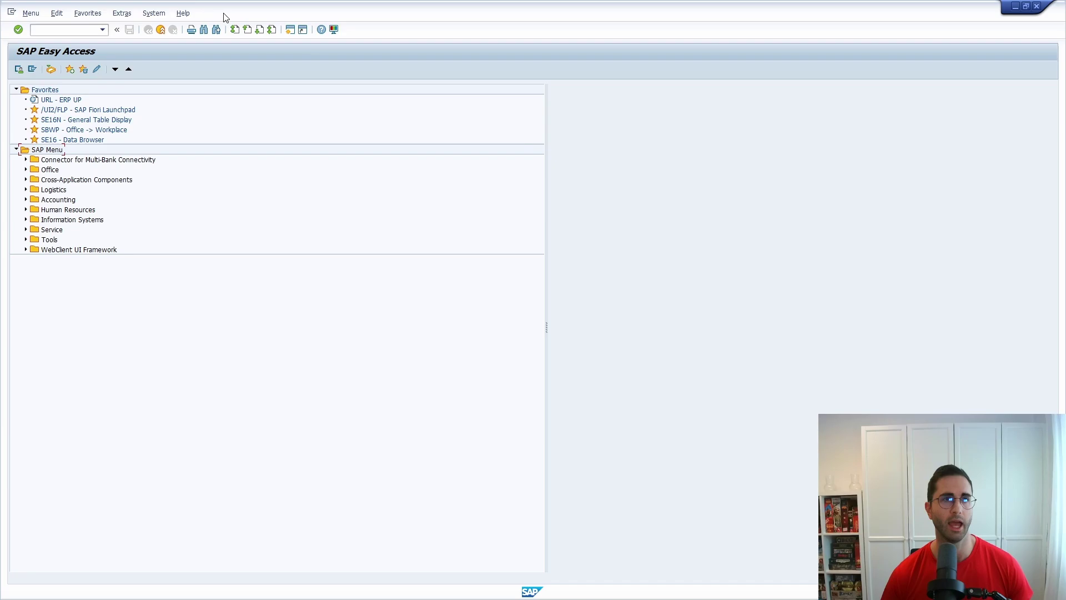
# Open System > Status and show the Product Version details of installed software
pyautogui.click(151, 17)
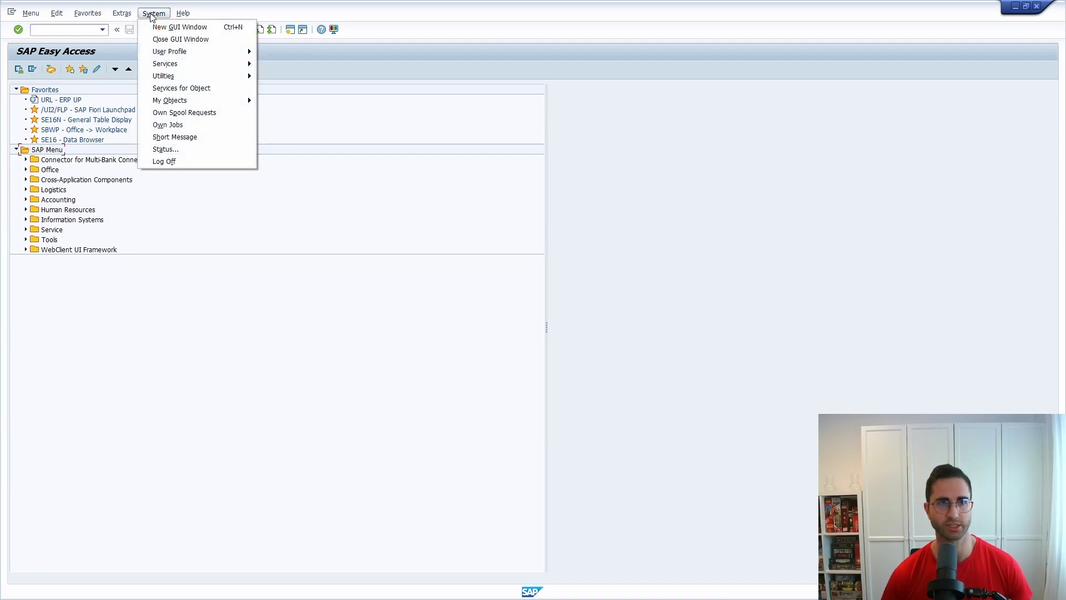
pyautogui.click(200, 151)
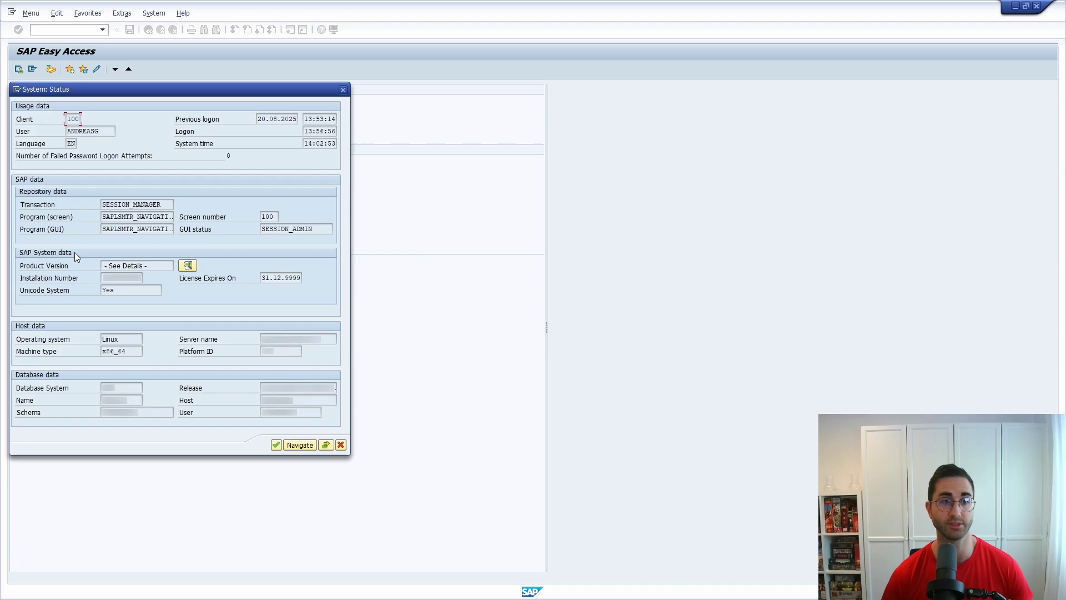
pyautogui.click(188, 266)
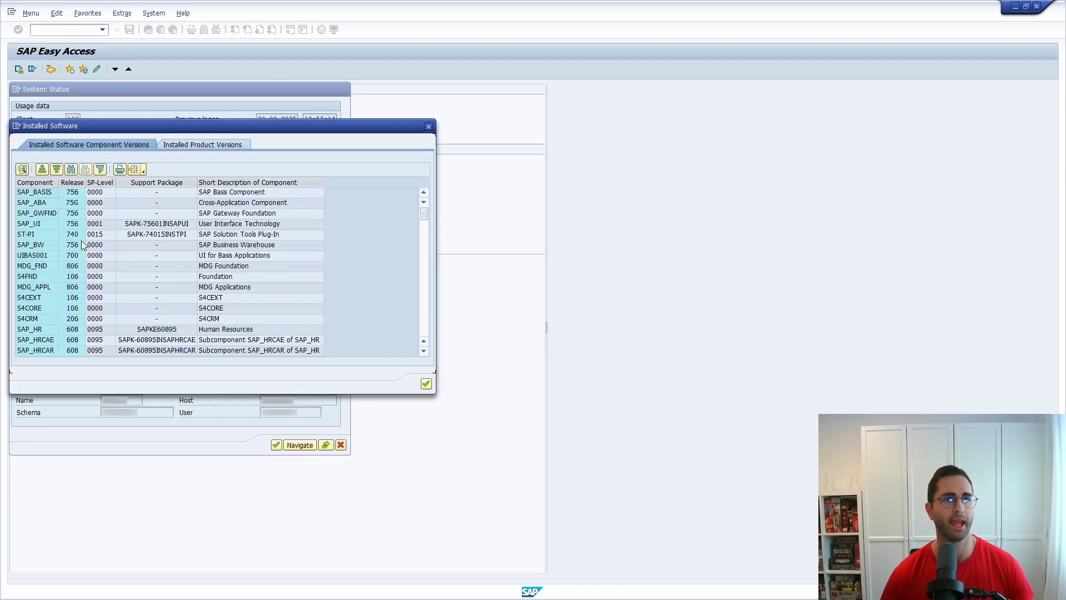
# Highlight SAP_BASIS release 756 in the Installed Software list, then close the list
pyautogui.click(33, 192)
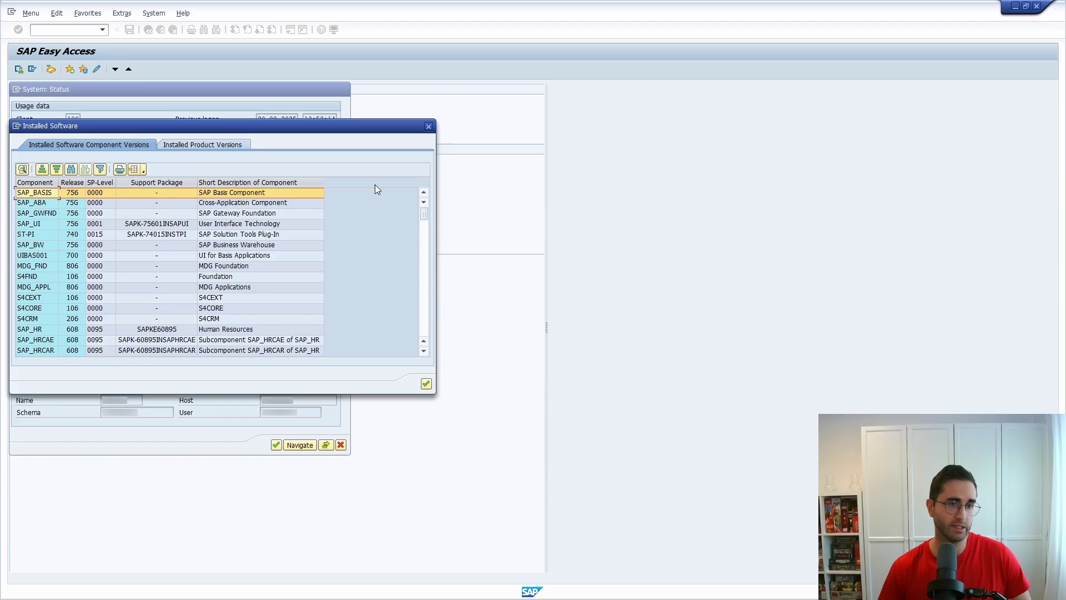
pyautogui.click(428, 127)
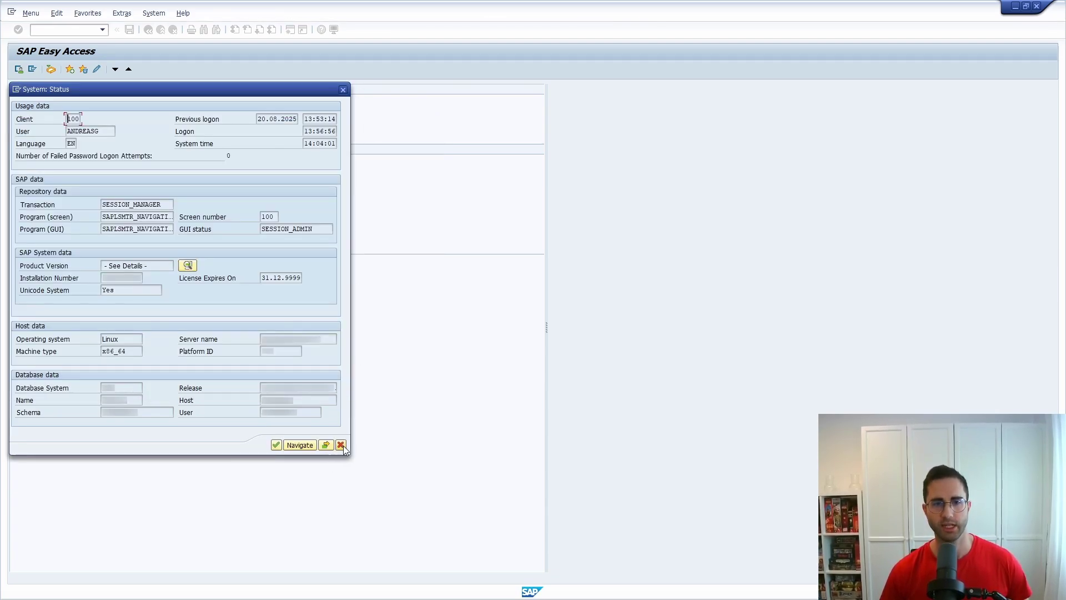
# Close System: Status and launch the Support Package Manager with SPAM
pyautogui.click(341, 445)
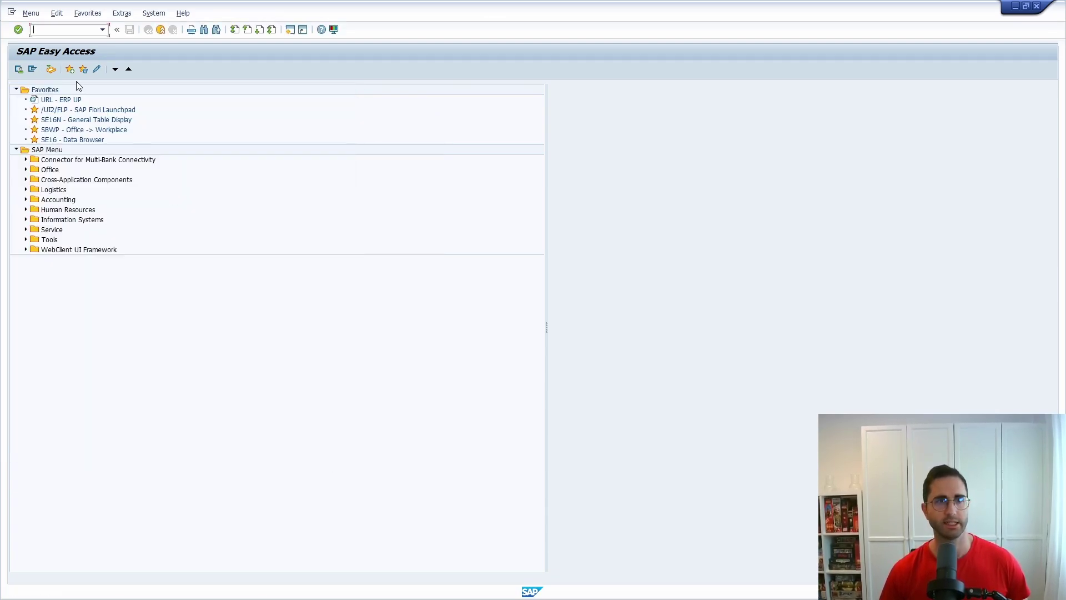
pyautogui.click(52, 31)
pyautogui.write('spam')
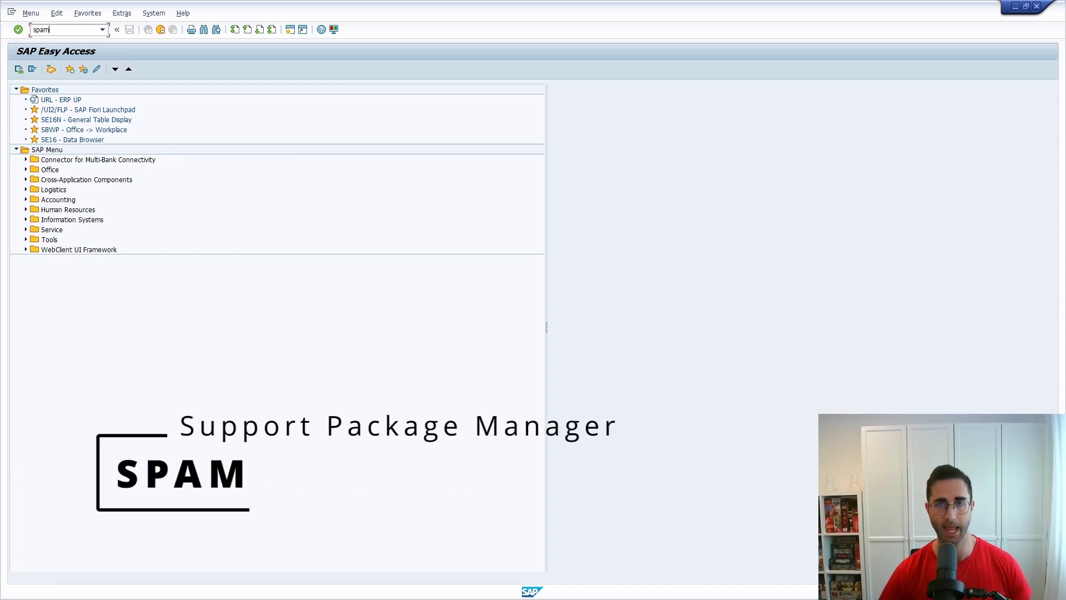
pyautogui.press('Return')
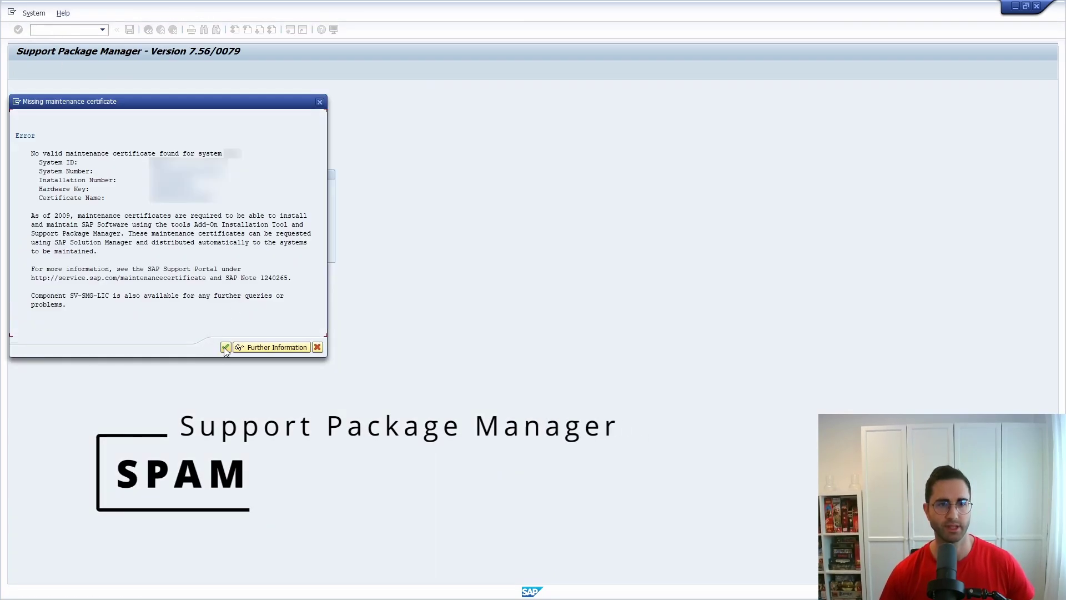
# Pass the certificate notice, view package levels, highlight SAP_BASIS, then close the list
pyautogui.click(229, 346)
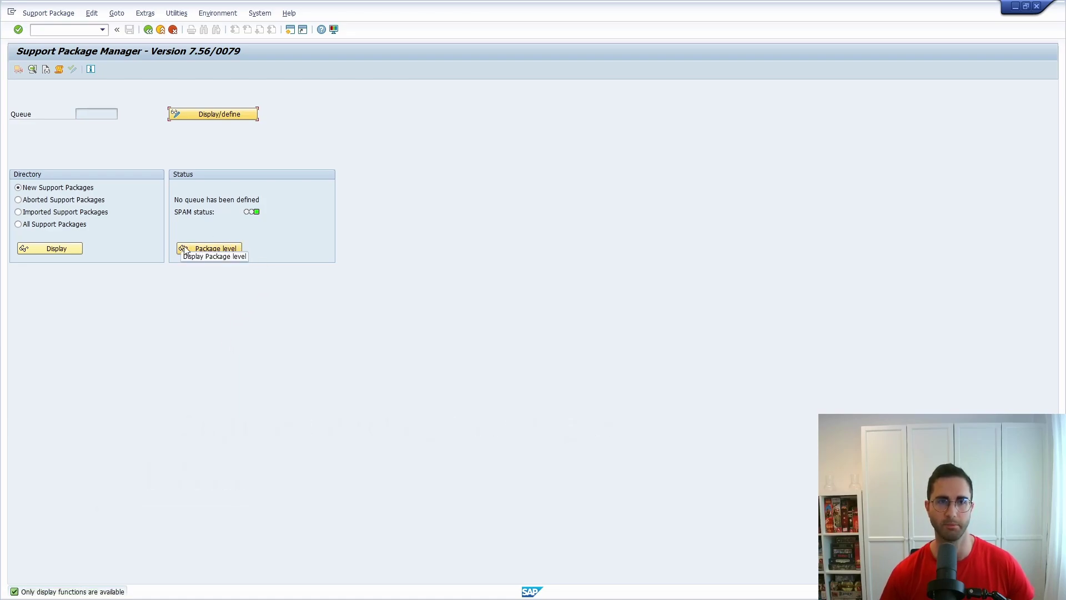
pyautogui.click(210, 251)
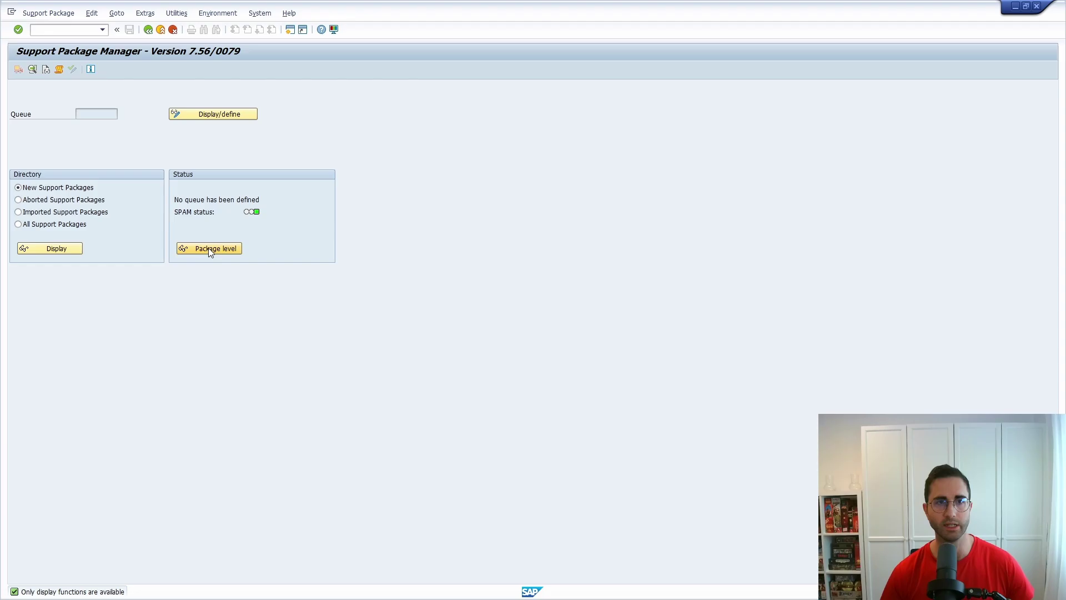
pyautogui.click(35, 192)
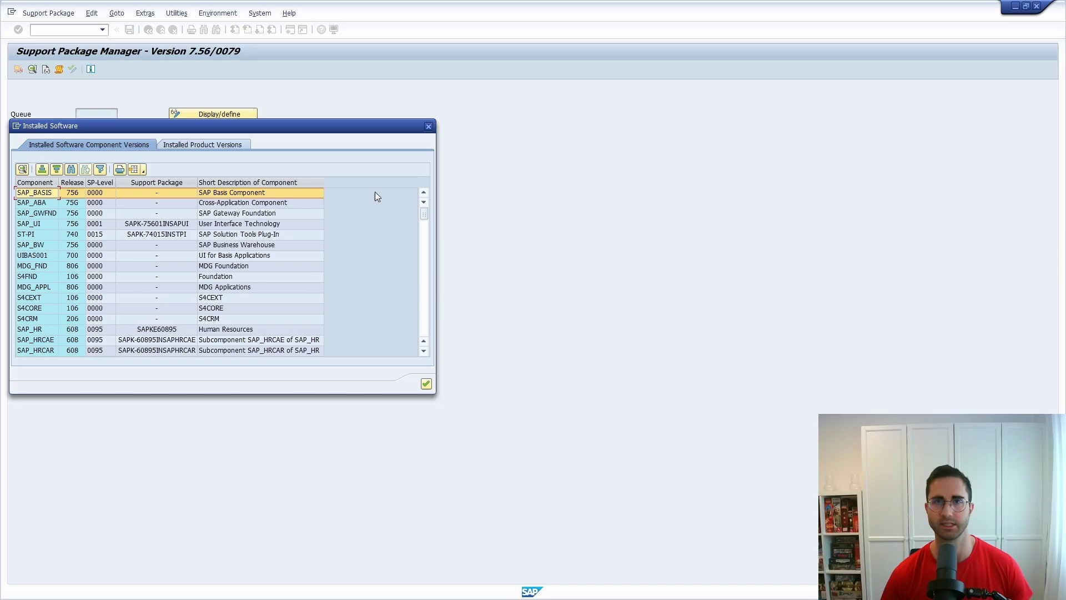
pyautogui.click(431, 127)
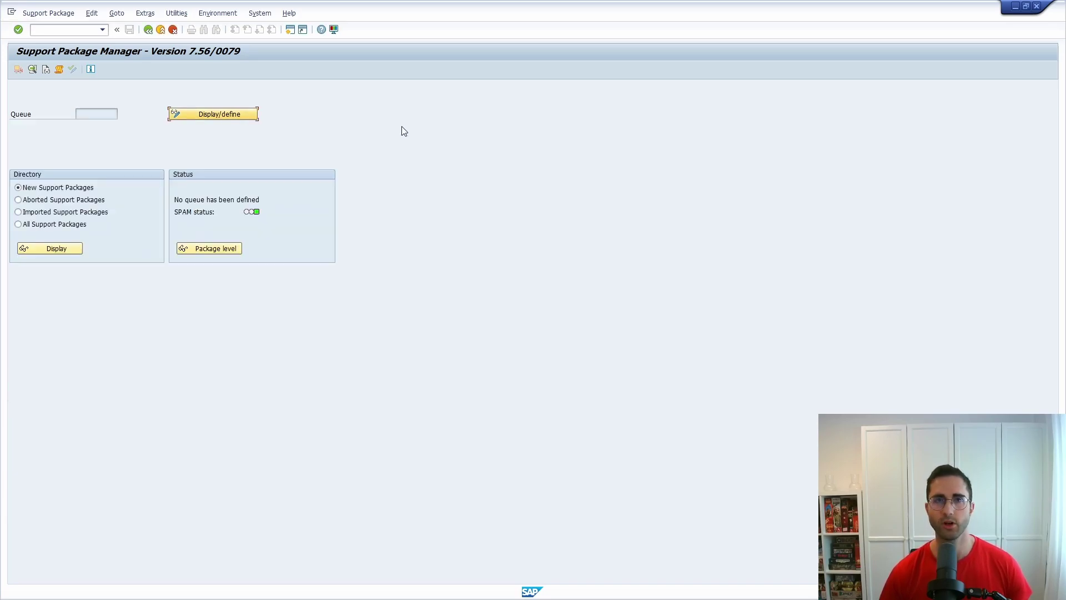
# Go to SE38 with /nse and start creating program Z_ABAP_VERSION
pyautogui.click(59, 29)
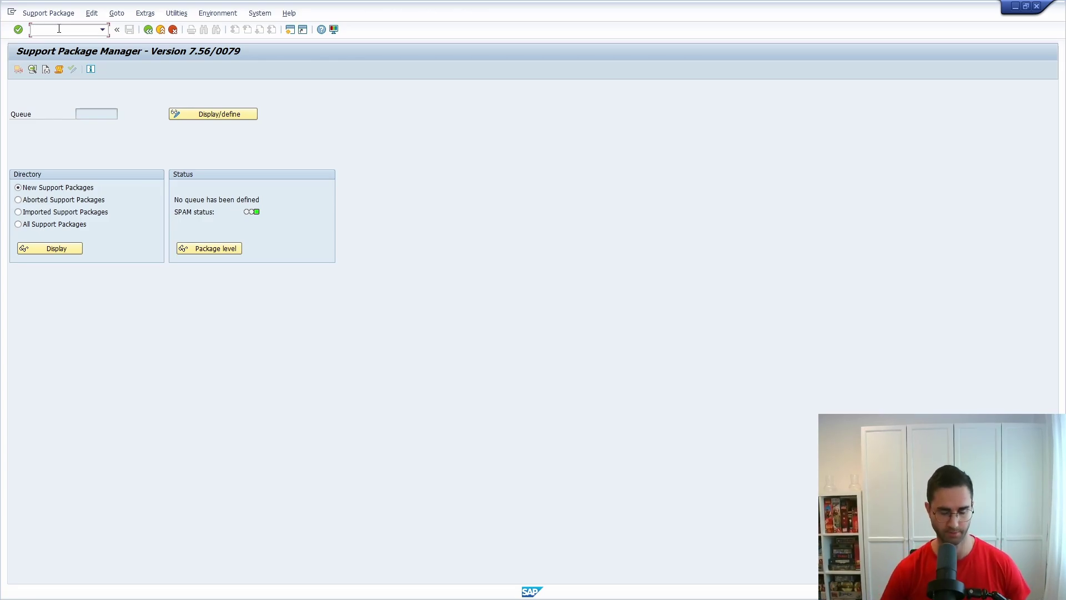
pyautogui.write('/nse38')
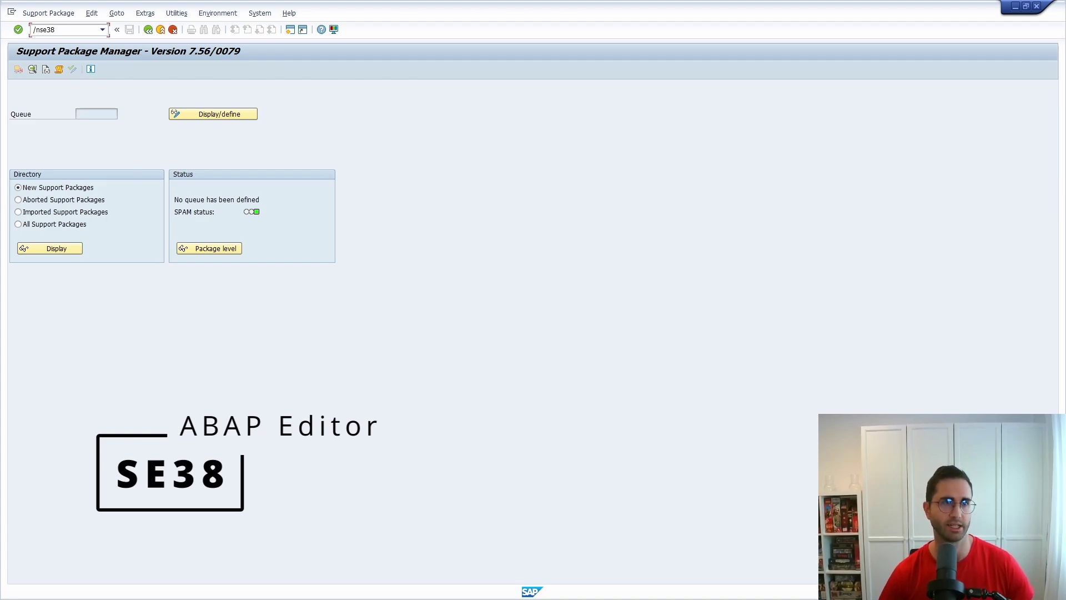
pyautogui.press('Return')
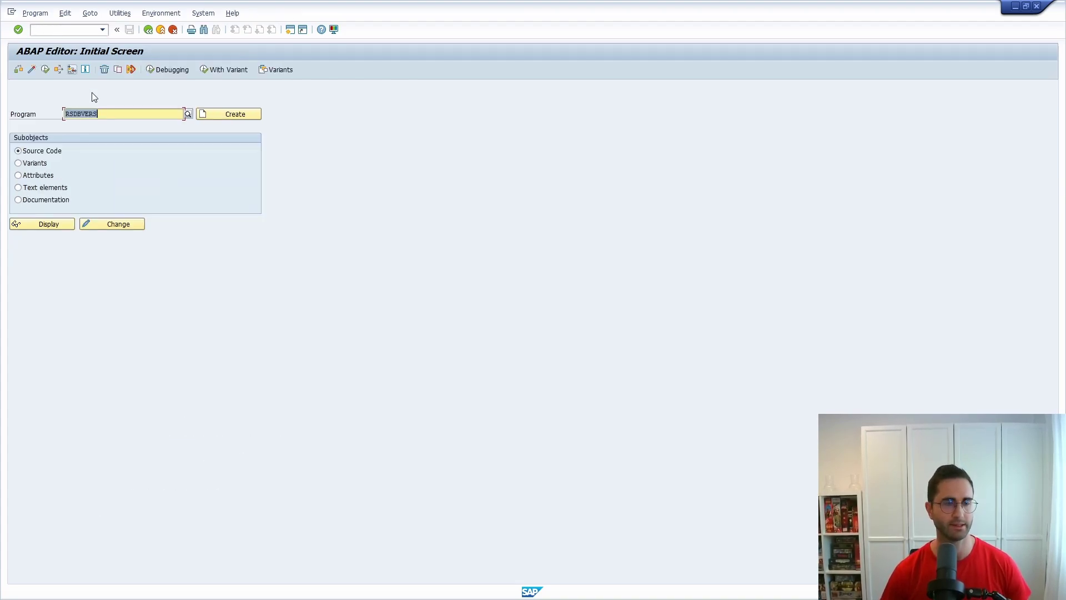
pyautogui.write('Z_ABA')
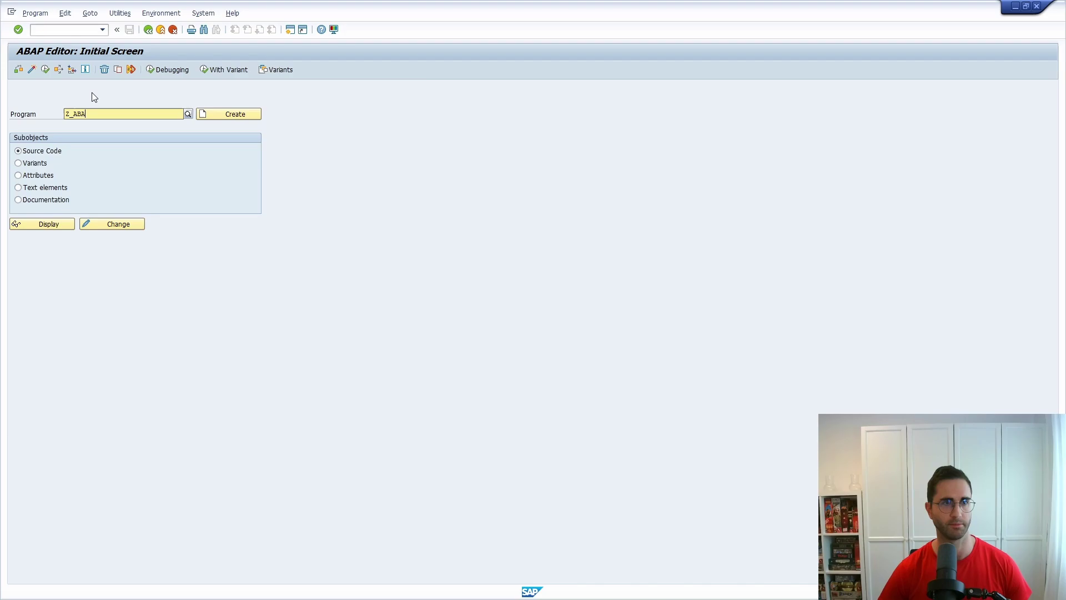
pyautogui.write('P_VERSI')
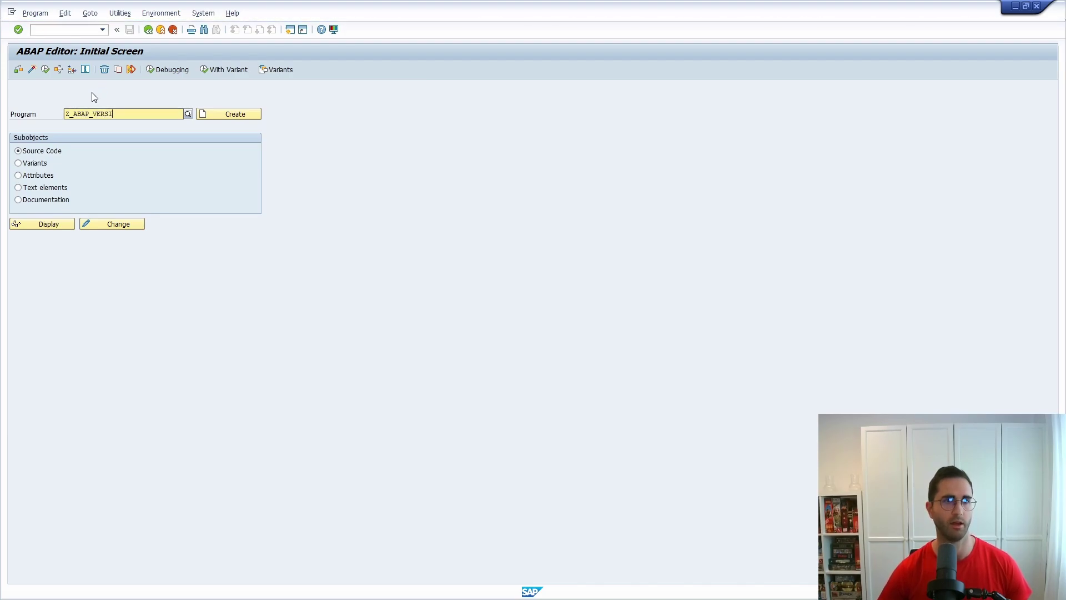
pyautogui.write('ON')
pyautogui.click(247, 115)
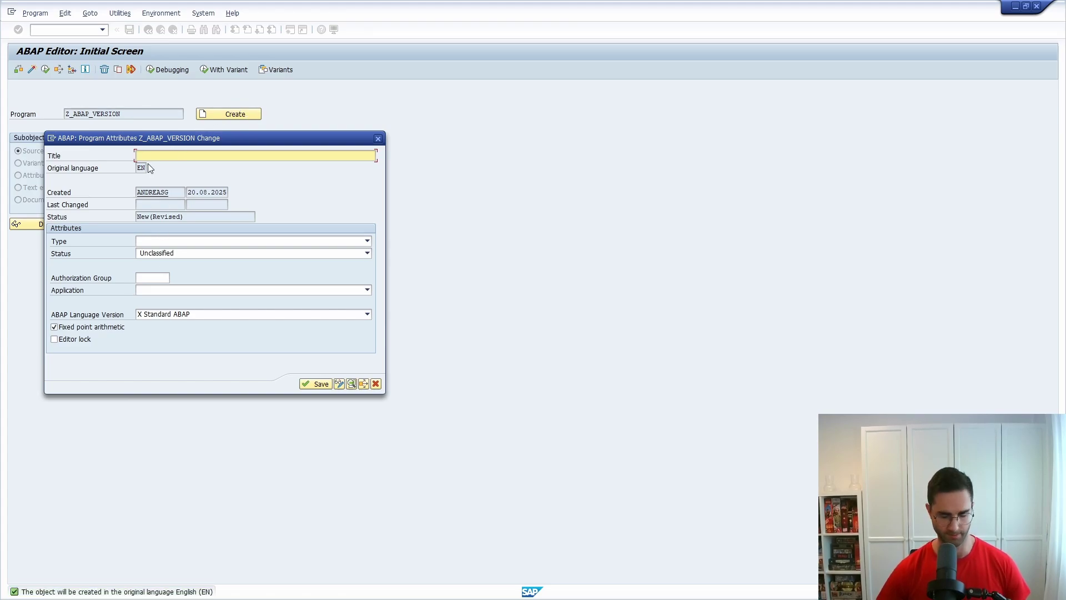
# Title it 'Display ABAP Version', make it an executable program, and save as local object
pyautogui.press('BackSpace')
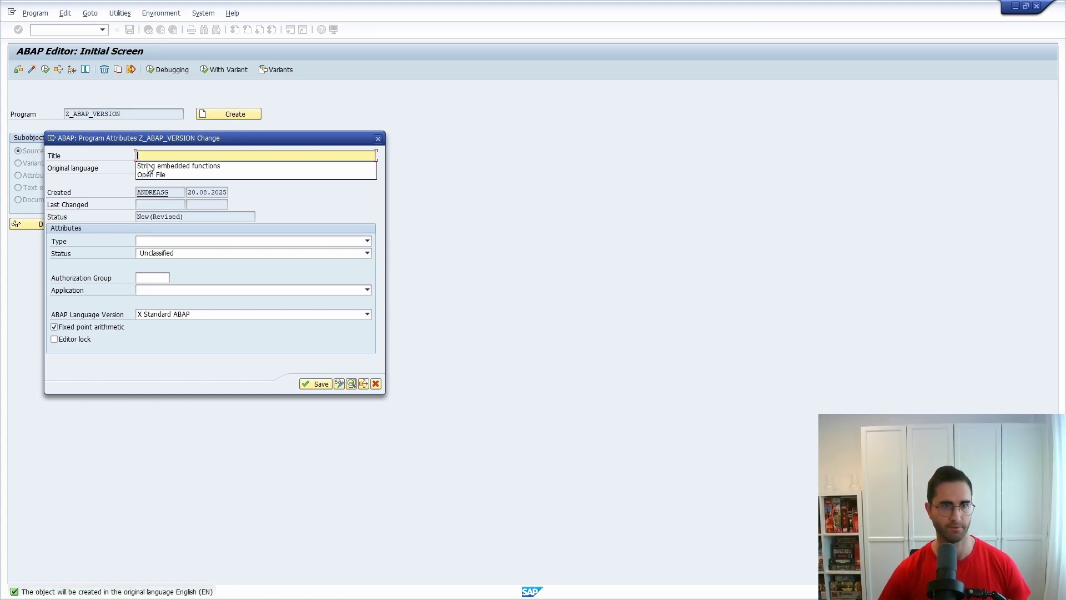
pyautogui.write('Display ABAP Version')
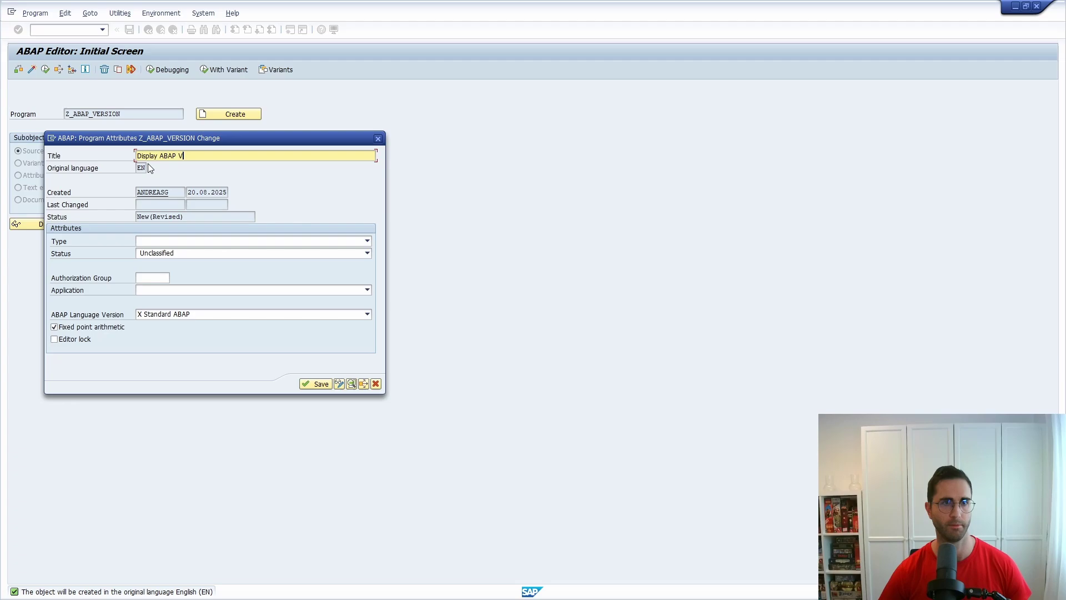
pyautogui.click(189, 242)
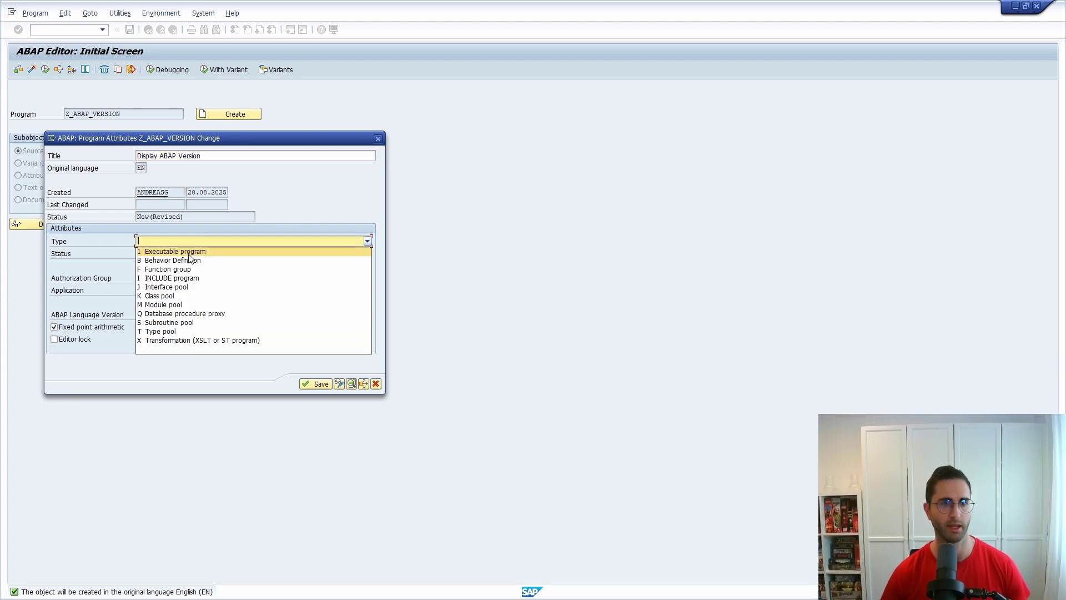
pyautogui.click(189, 251)
pyautogui.click(315, 421)
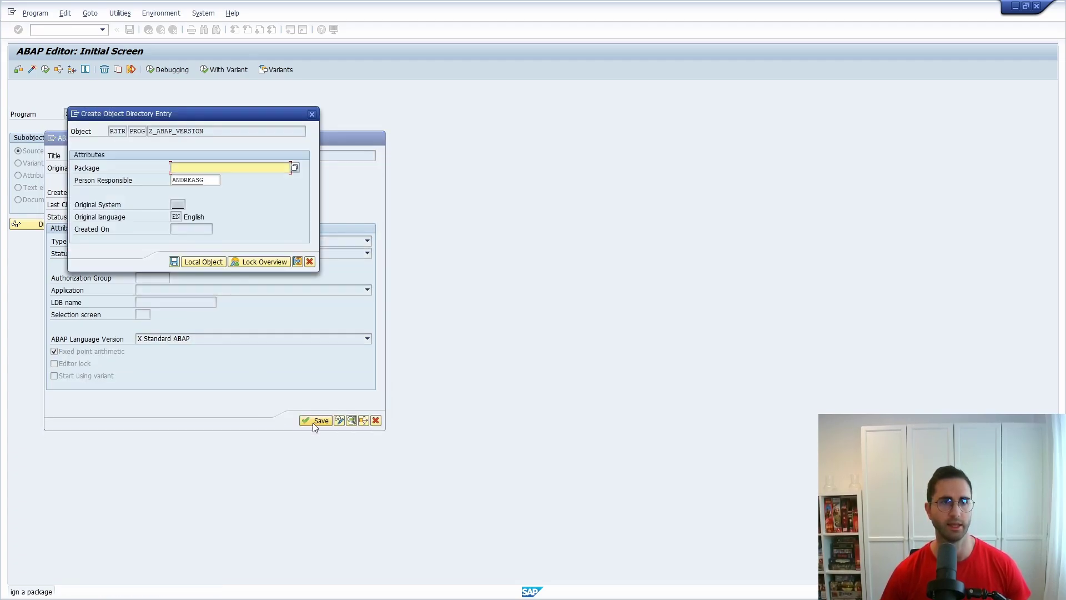
pyautogui.click(195, 262)
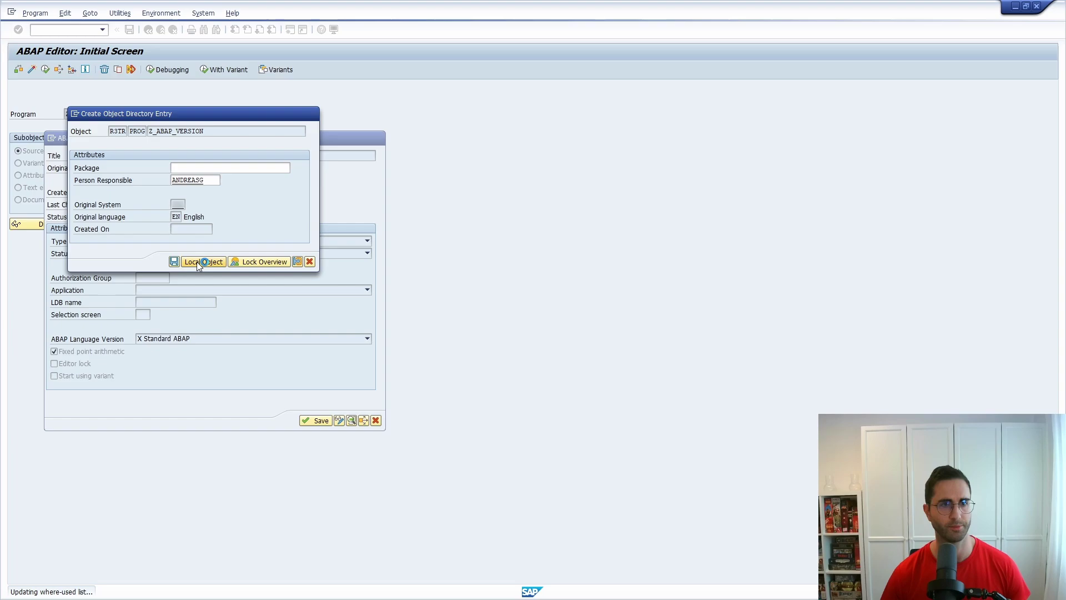
# Add WRITE: 'ABAP Version:', sy-saprl. on line 8, pretty-print the source, and activate it
pyautogui.press('Return')
pyautogui.press('Return')
pyautogui.write('WR')
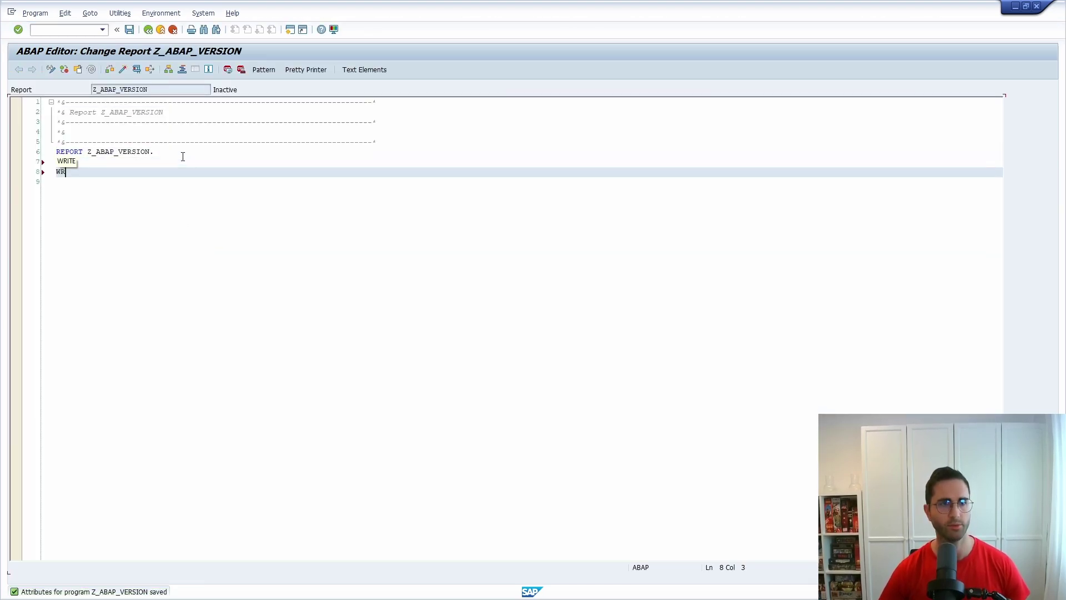
pyautogui.write('ITE:')
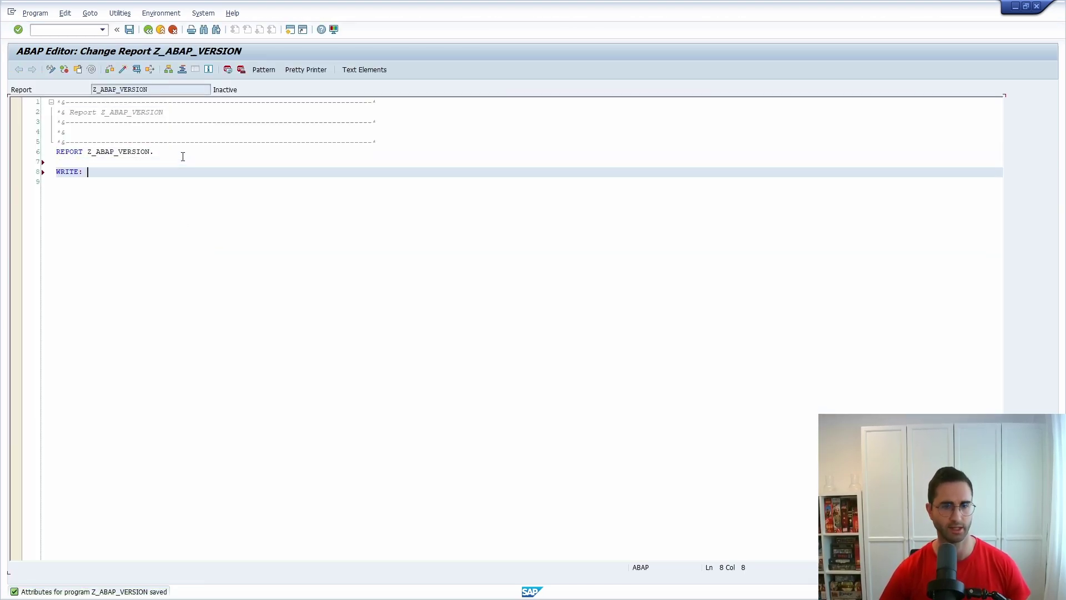
pyautogui.write(" 'ABA")
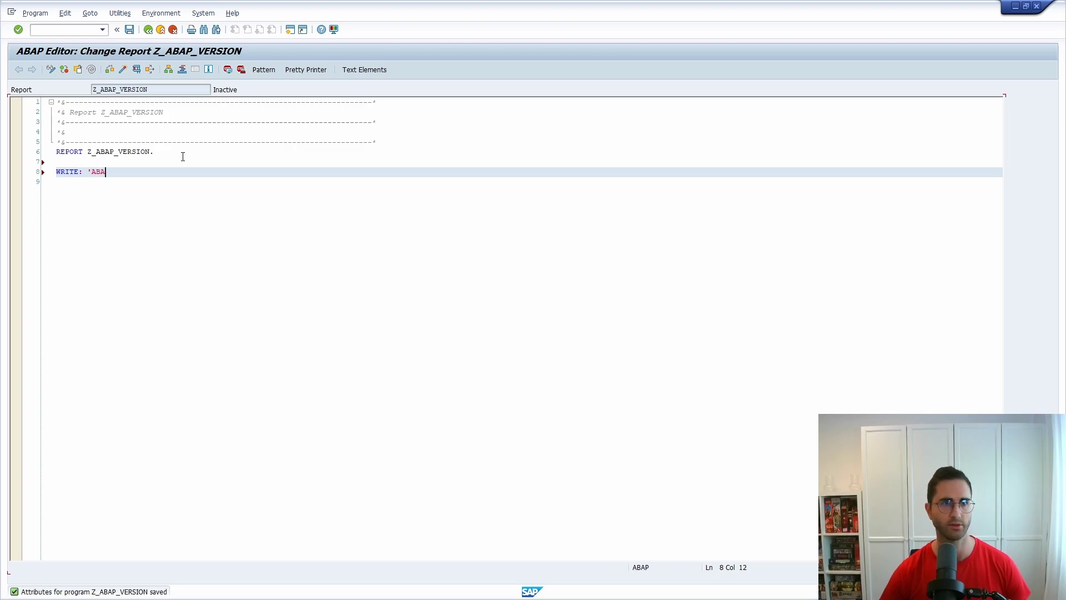
pyautogui.write('P Version:')
pyautogui.press('BackSpace')
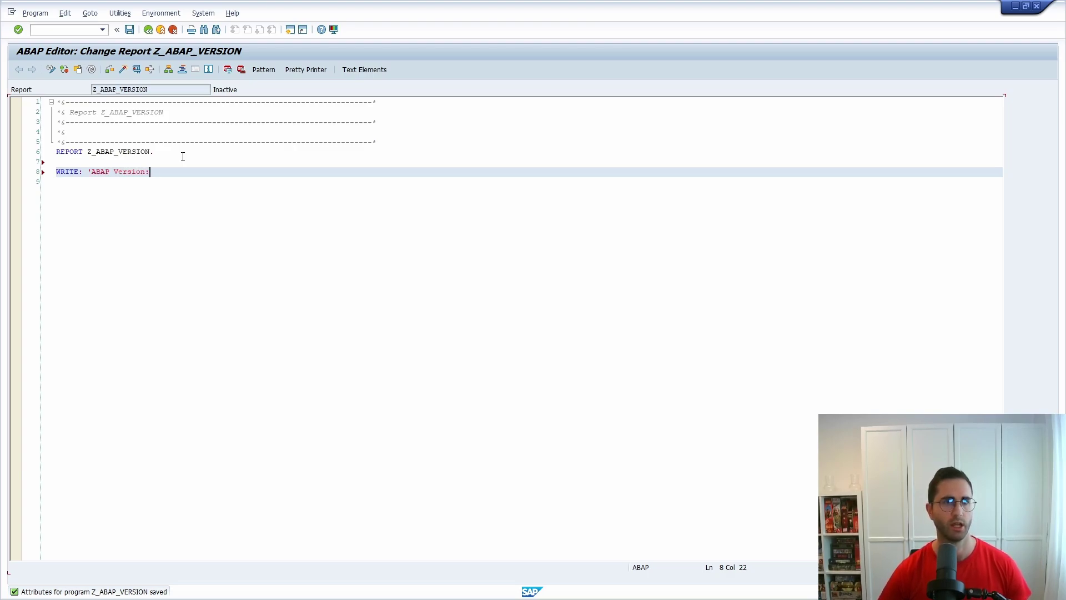
pyautogui.write("'")
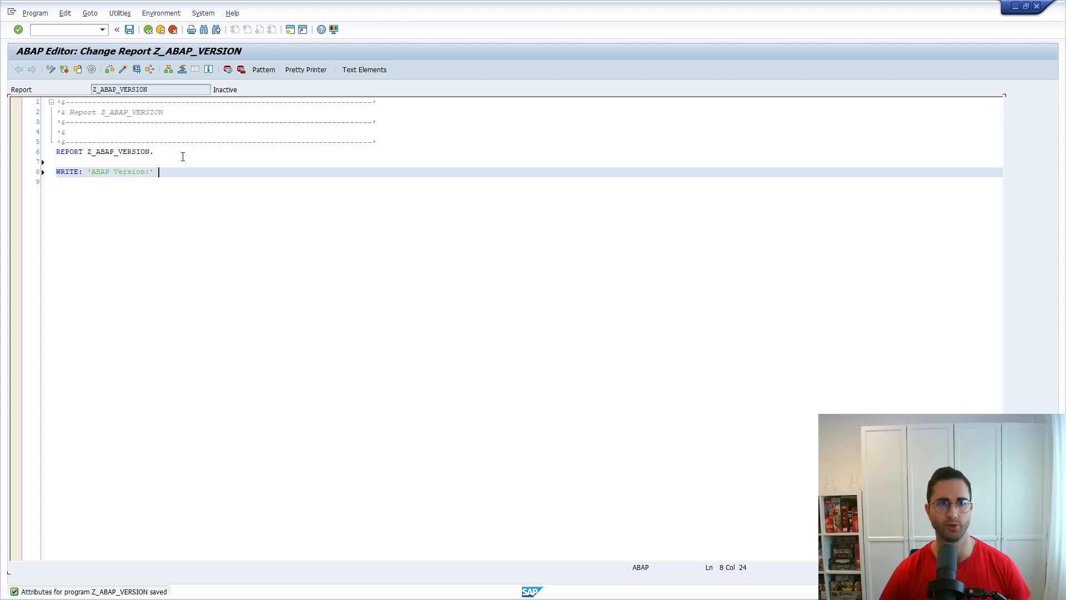
pyautogui.write(' sy-')
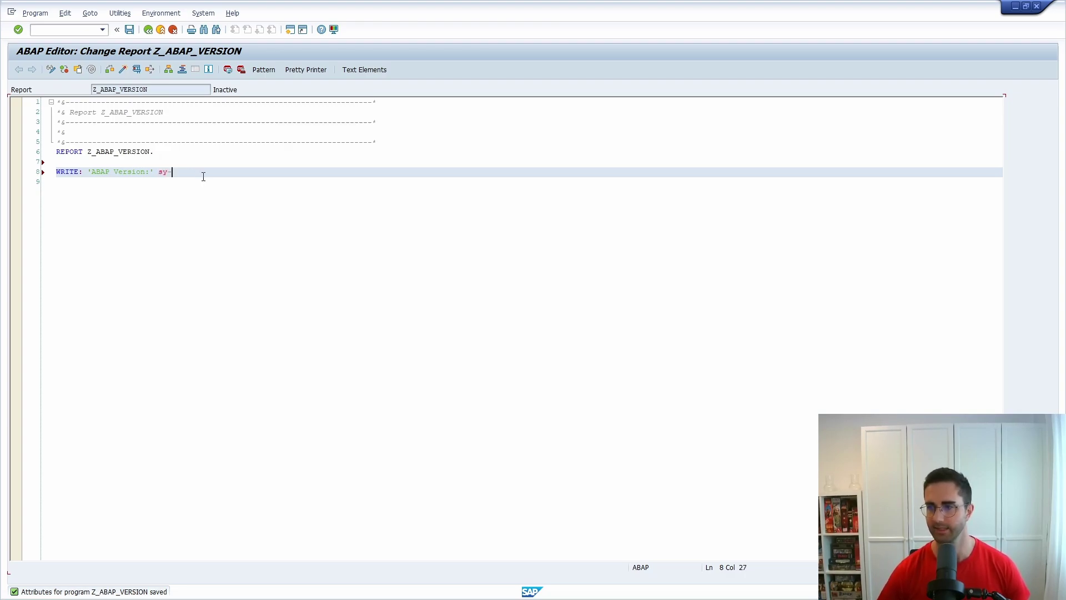
pyautogui.write('sap')
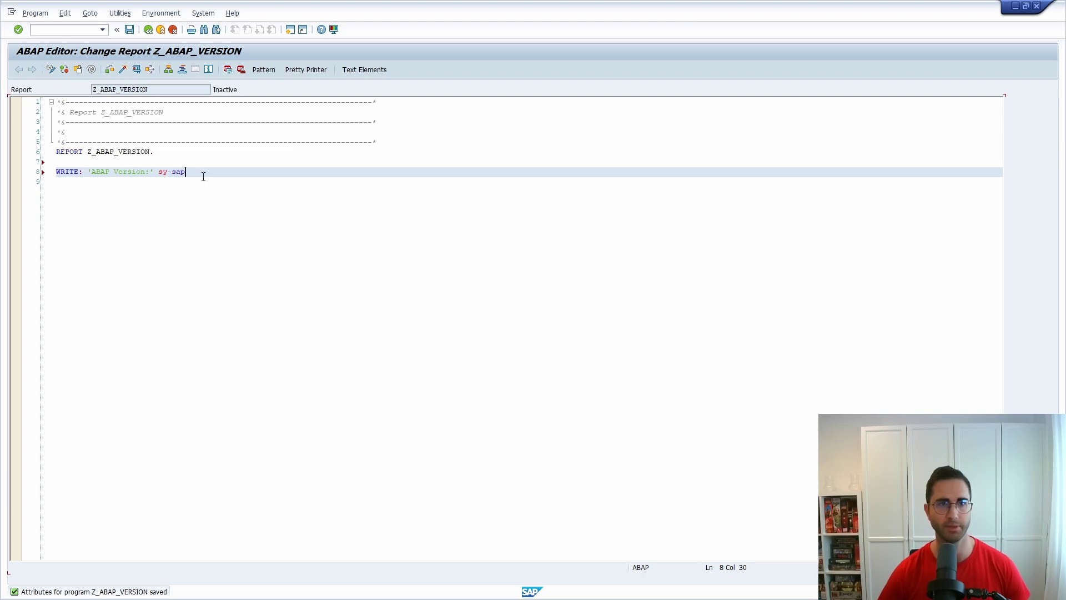
pyautogui.write('rl.')
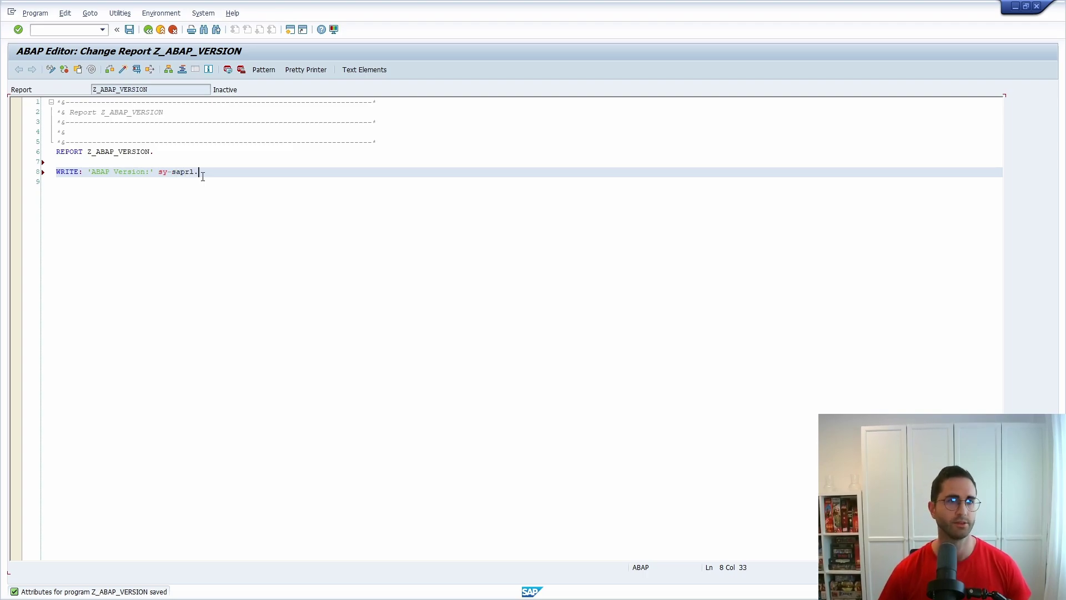
pyautogui.click(155, 172)
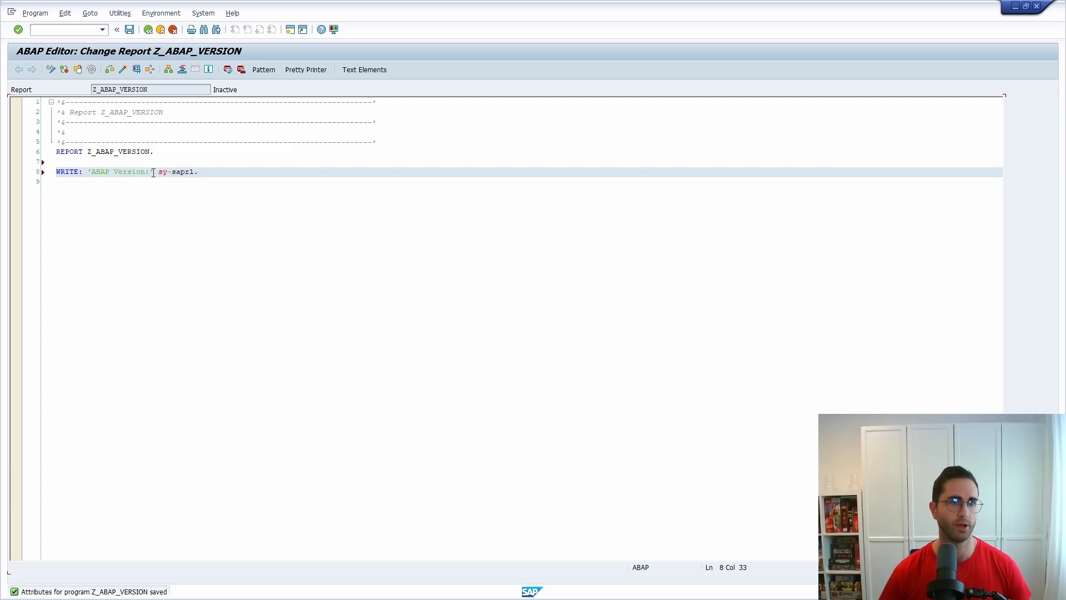
pyautogui.write(',')
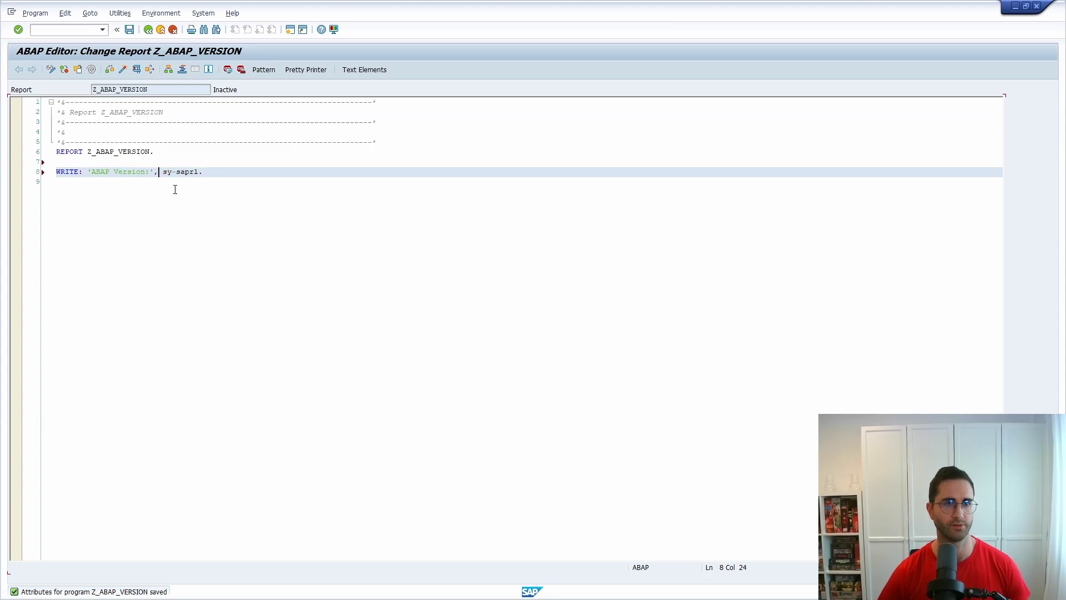
pyautogui.click(217, 176)
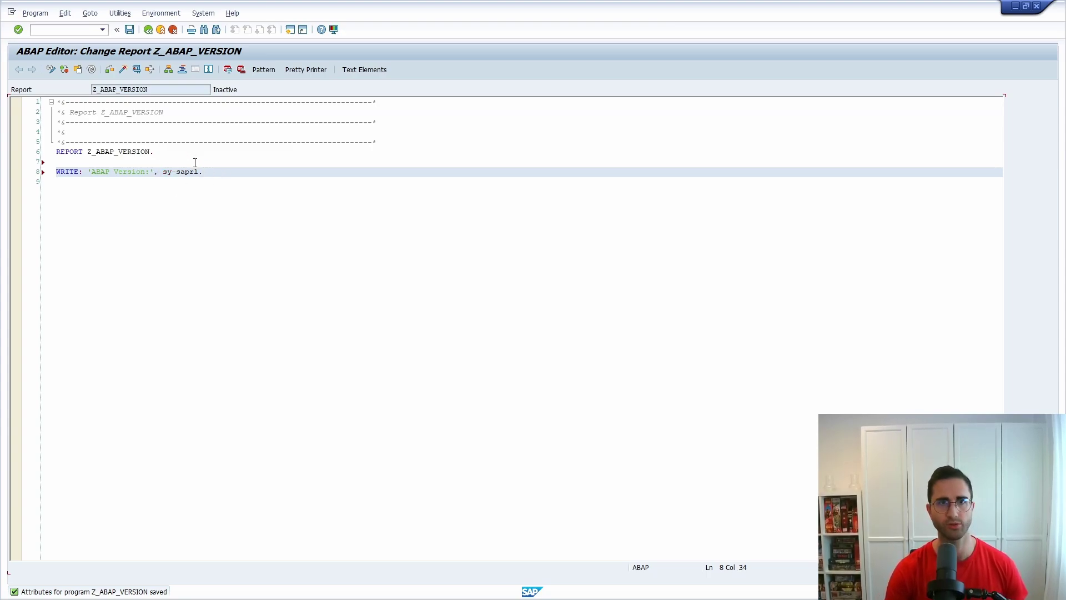
pyautogui.hotkey('shift', 'F1')
pyautogui.hotkey('ctrl', 'F3')
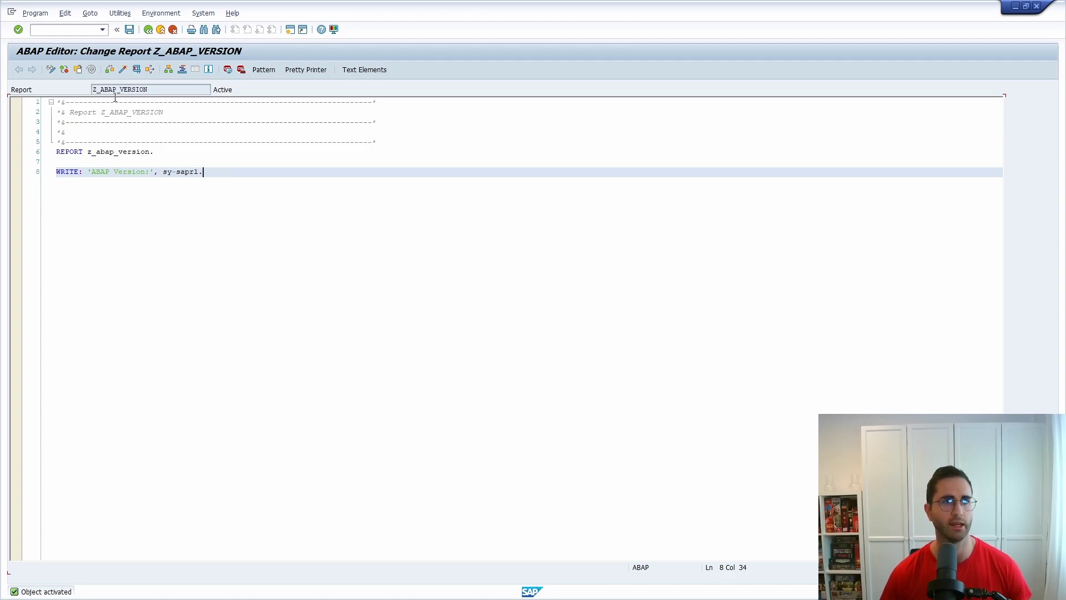
# Execute Z_ABAP_VERSION and point out the output line 'ABAP Version: 756'
pyautogui.click(136, 70)
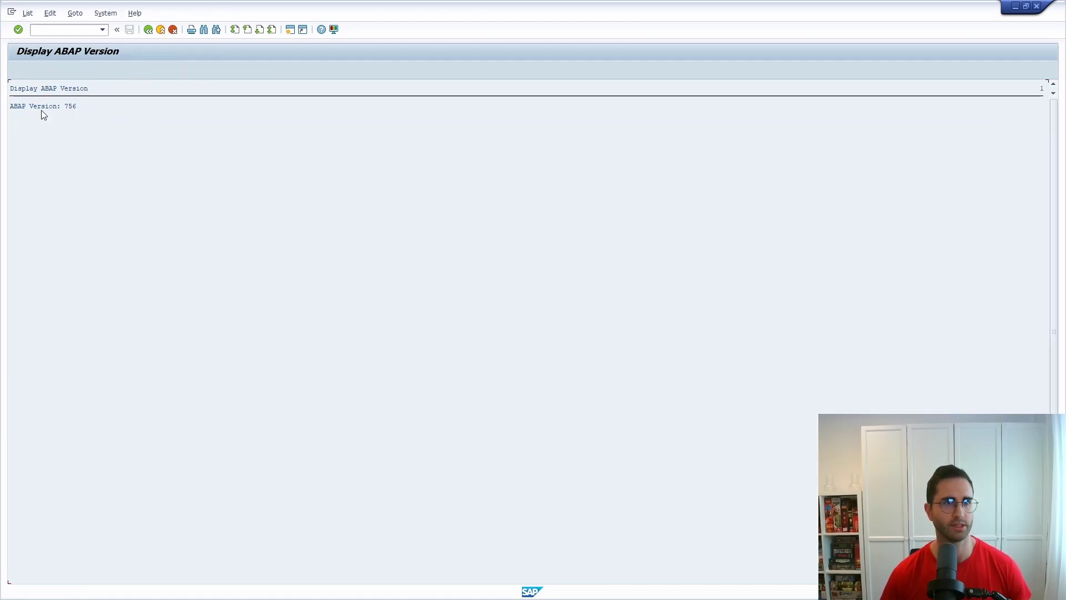
pyautogui.click(75, 108)
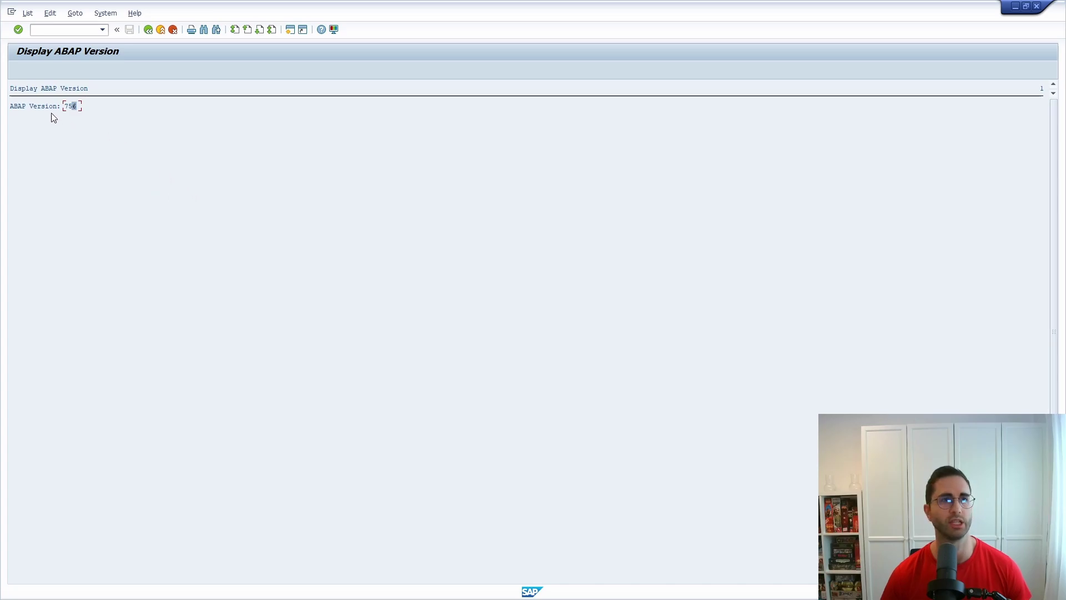
pyautogui.click(71, 108)
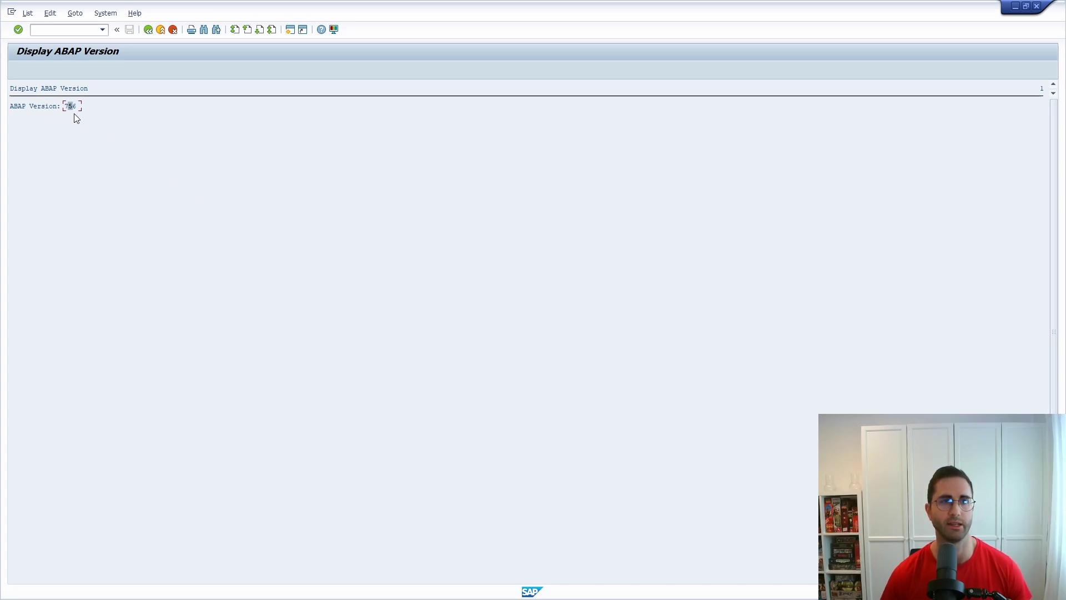
pyautogui.click(51, 107)
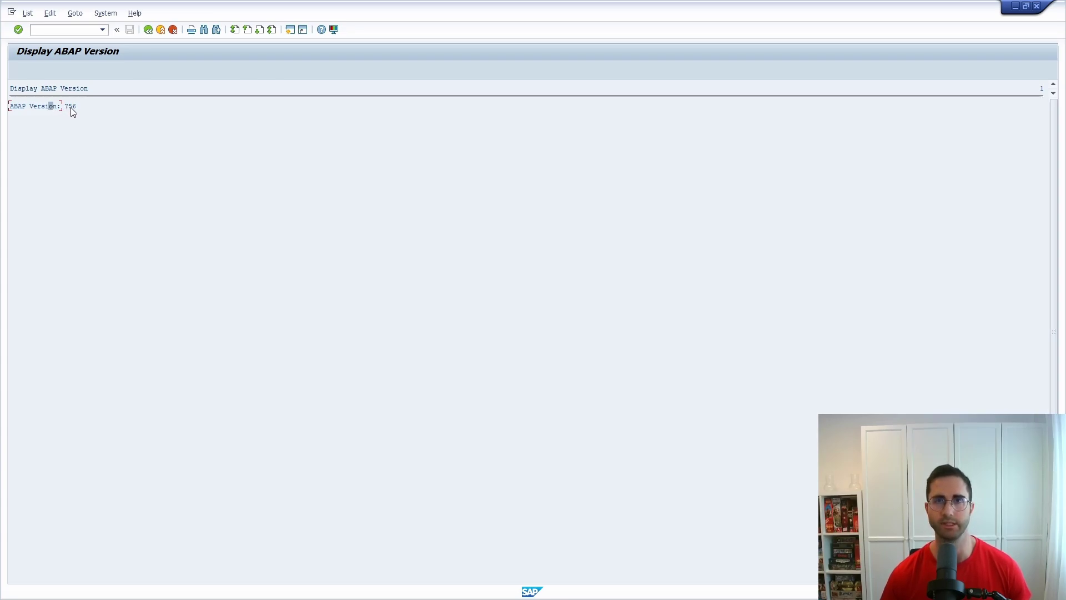
pyautogui.click(70, 108)
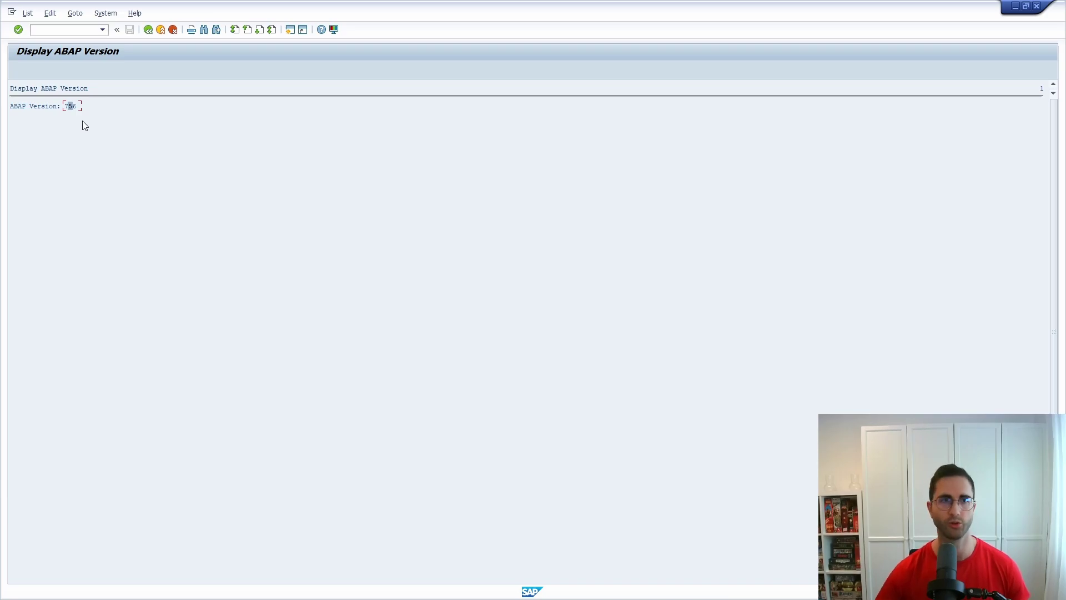
# Go back from the output list to the Z_ABAP_VERSION source code
pyautogui.click(148, 30)
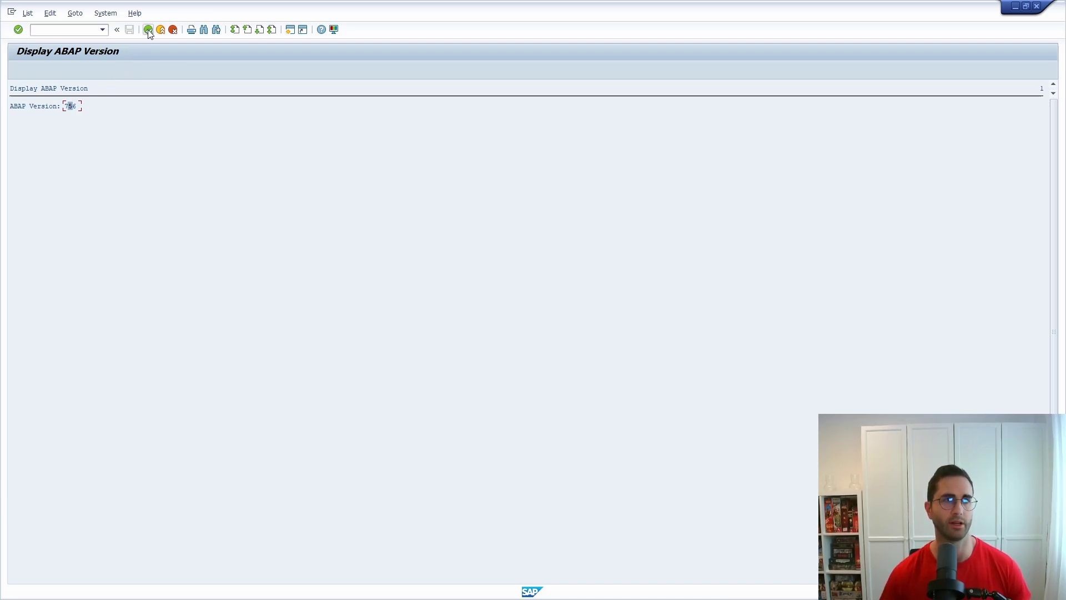